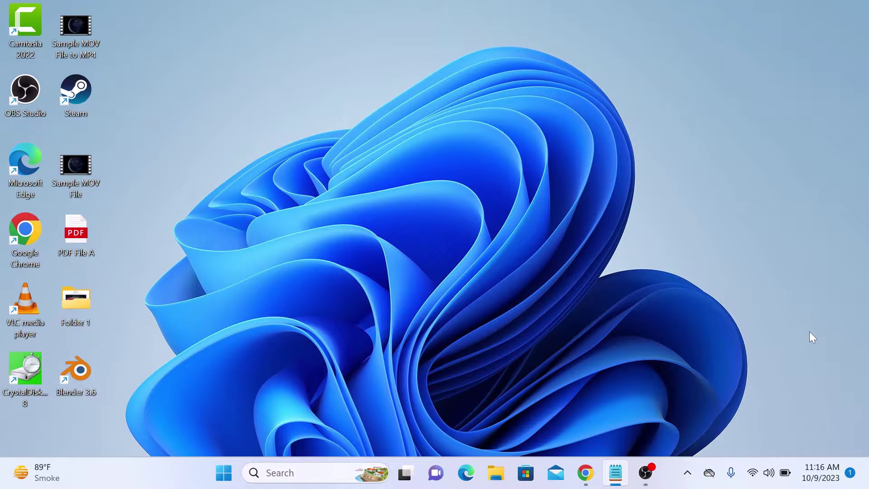
Step: Return to the PDF File A document and show the Insert page-number placement choices
key("alt+Tab")
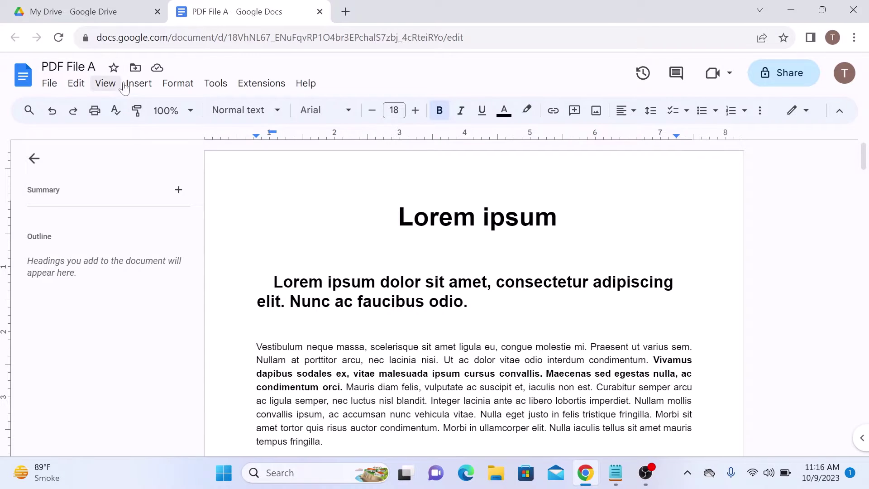
left_click(139, 84)
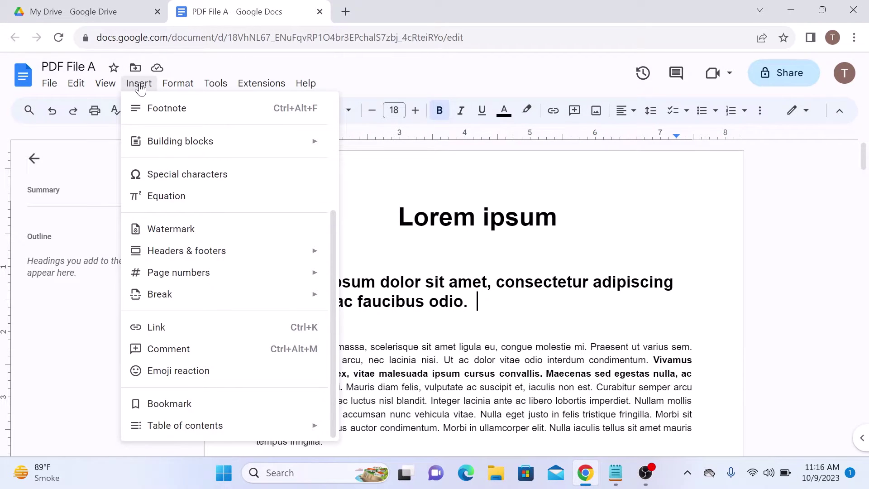
mouse_move(179, 273)
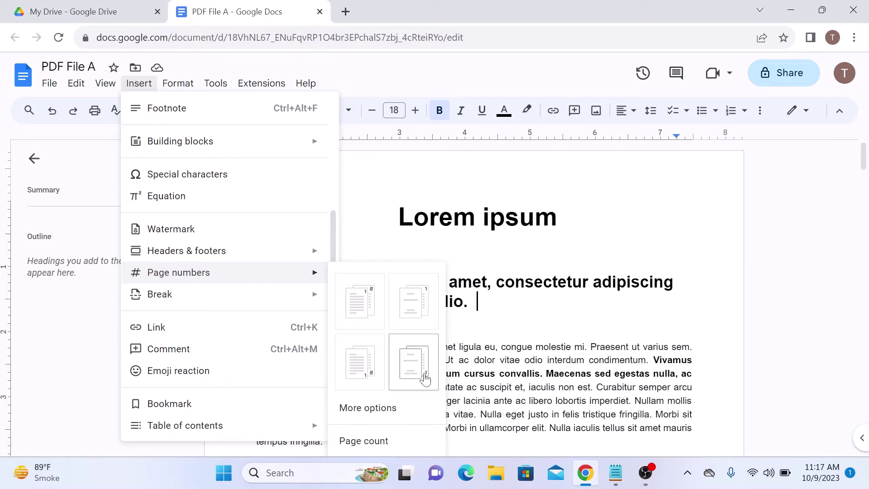
Step: Set page numbers to the footer for the whole document, starting at 4
left_click(380, 413)
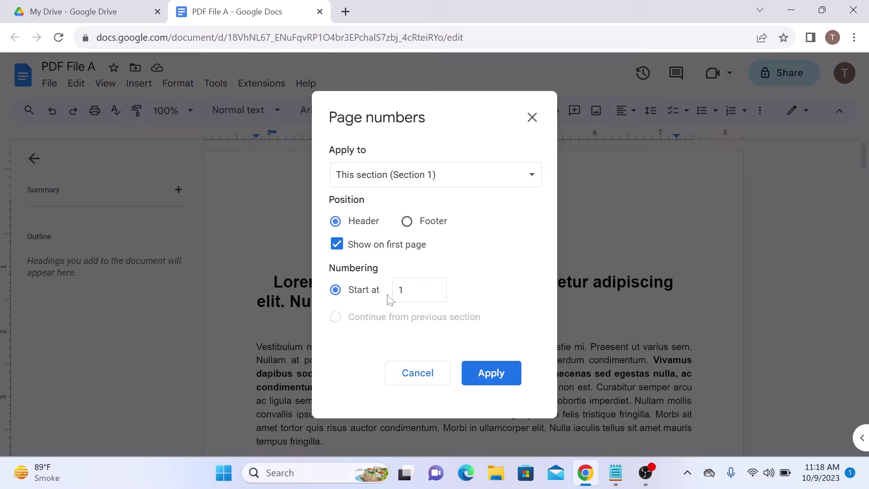
double_click(404, 289)
type("4")
left_click(407, 221)
left_click(421, 174)
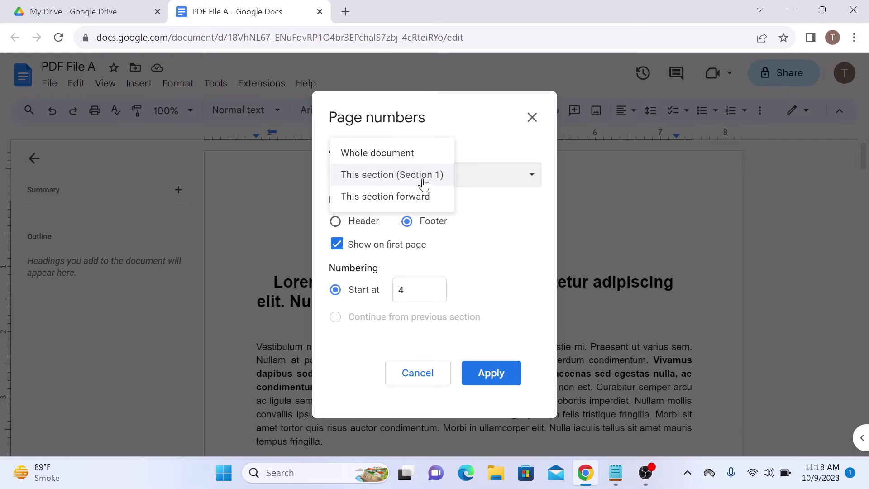
left_click(406, 158)
double_click(419, 290)
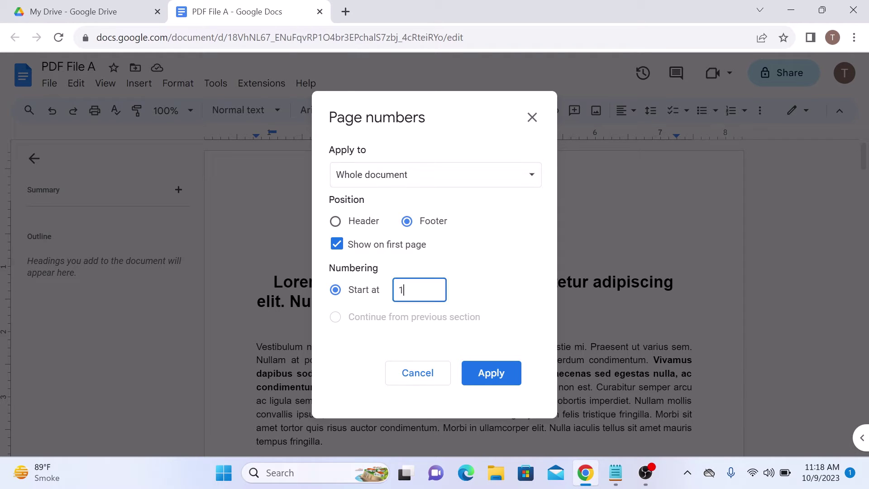
type("4")
left_click(489, 314)
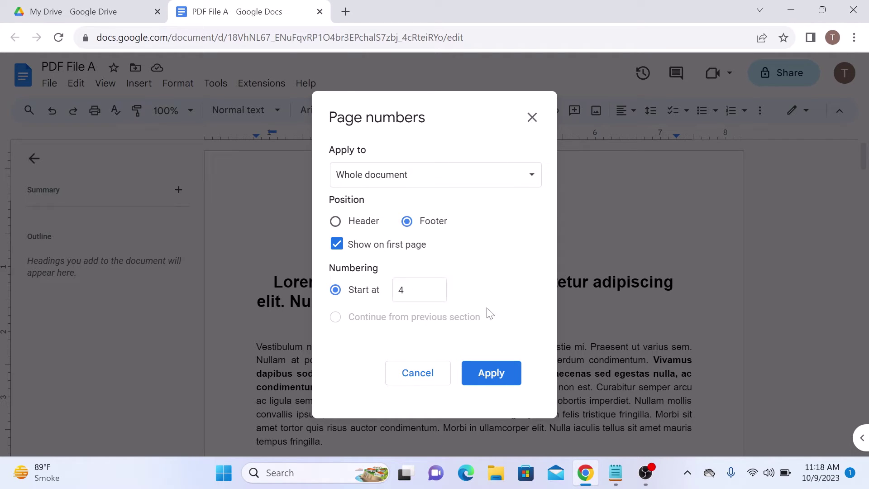
left_click(492, 373)
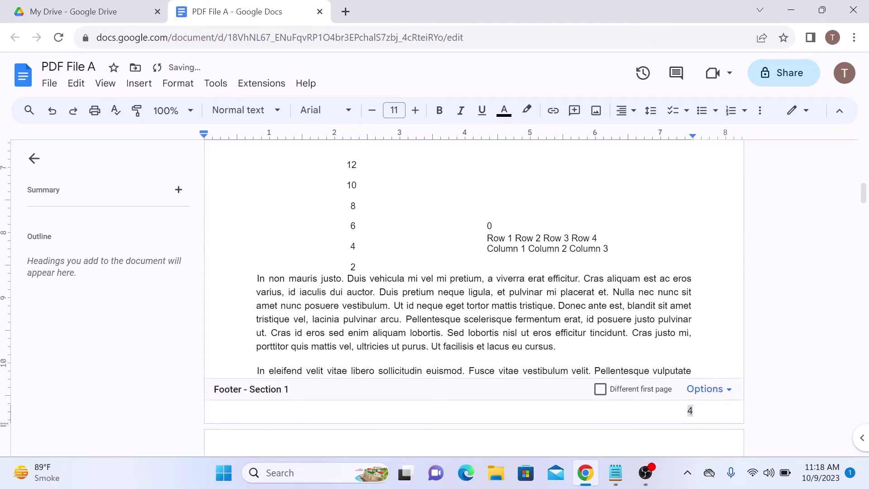
left_click_drag(863, 194, 864, 340)
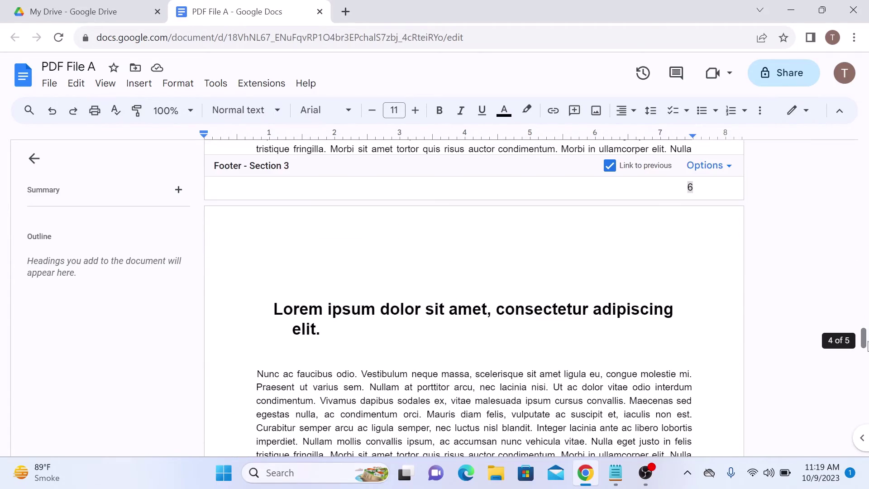